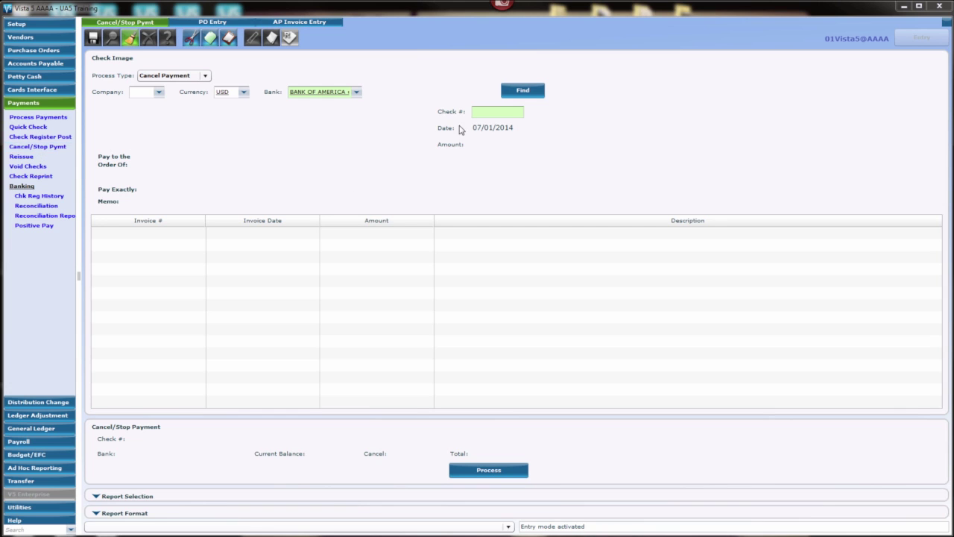
# Start entering the check number to cancel on the Cancel/Stop Payment screen.
pyautogui.click(484, 114)
# Look up check 4011 for 450.00 and choose to cancel its payment.
pyautogui.write('4011')
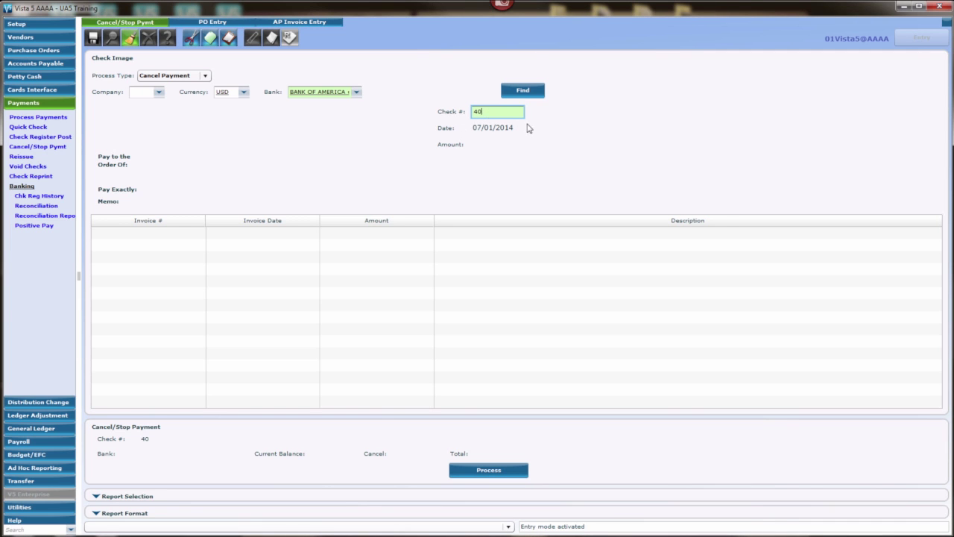
pyautogui.click(535, 95)
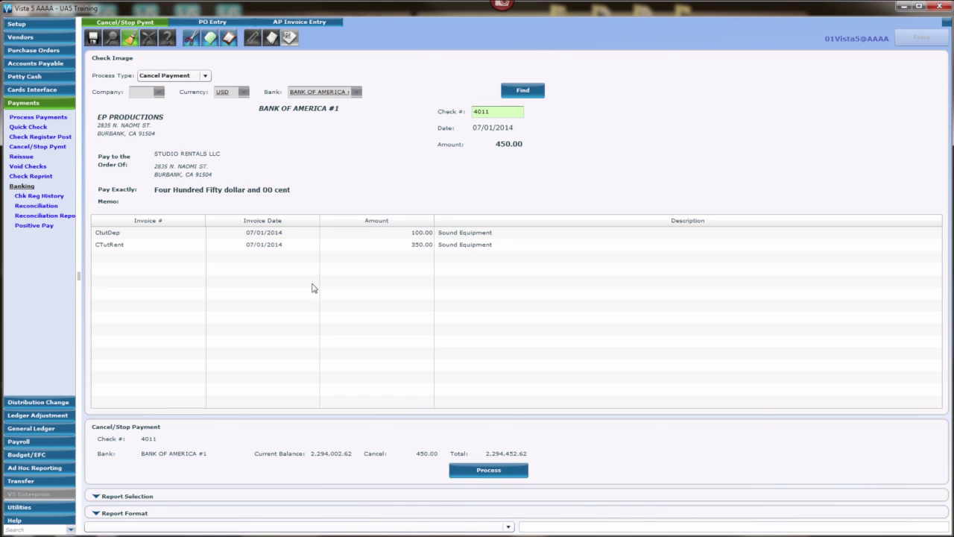
pyautogui.click(472, 471)
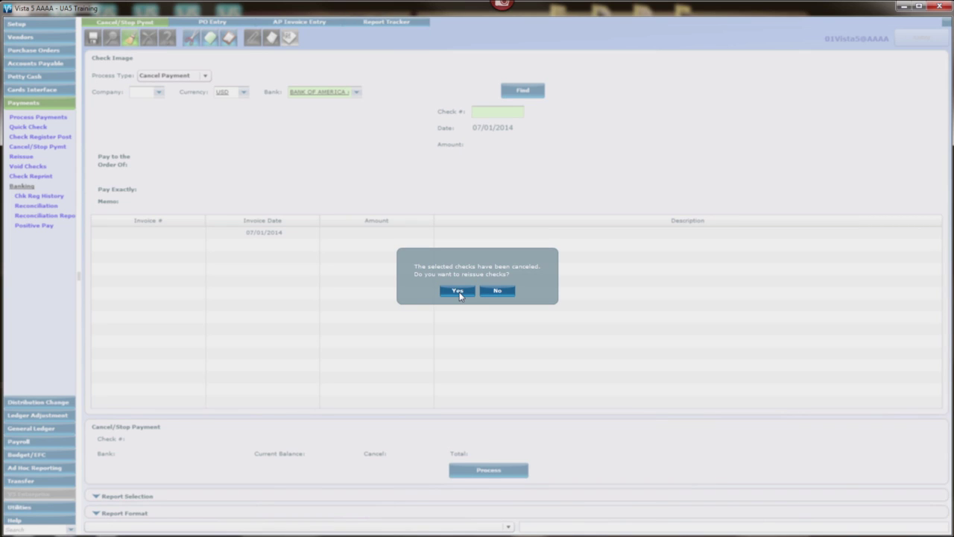
# Confirm cancelling check 4011 and agree to reissue its CtutDep and CTutRent invoices.
pyautogui.click(458, 293)
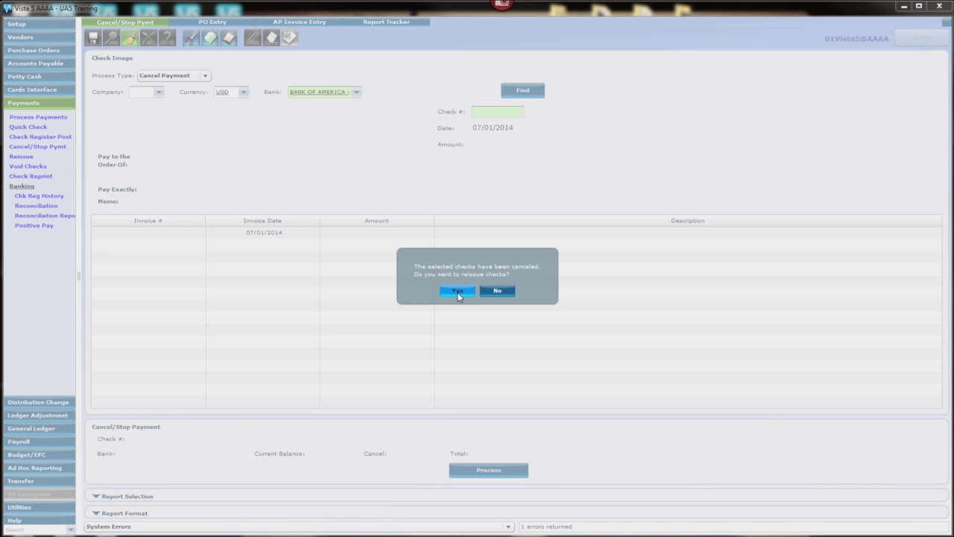
pyautogui.click(459, 296)
pyautogui.click(458, 293)
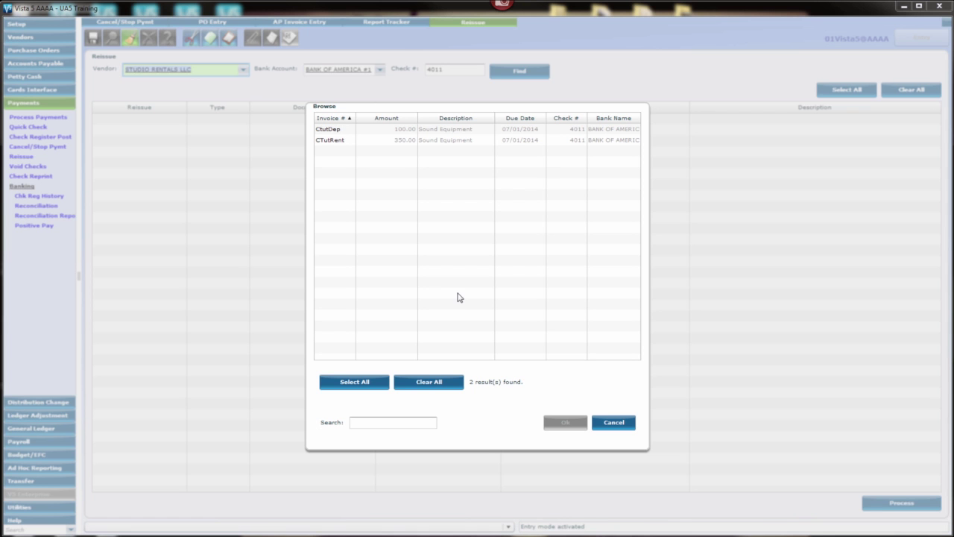
# Select only the CTutRent invoice for 350.00 in the Browse list and reissue it.
pyautogui.click(425, 131)
pyautogui.click(426, 140)
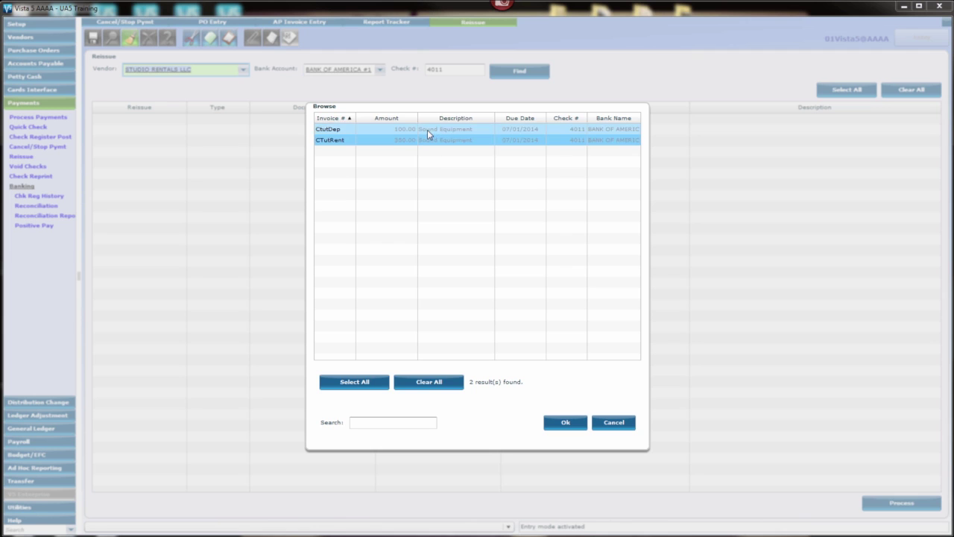
pyautogui.click(427, 129)
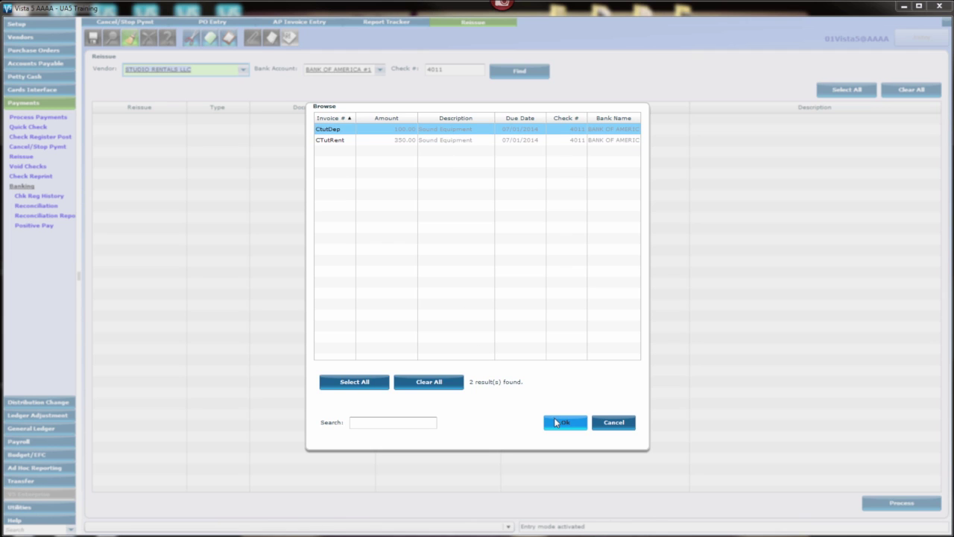
pyautogui.click(495, 141)
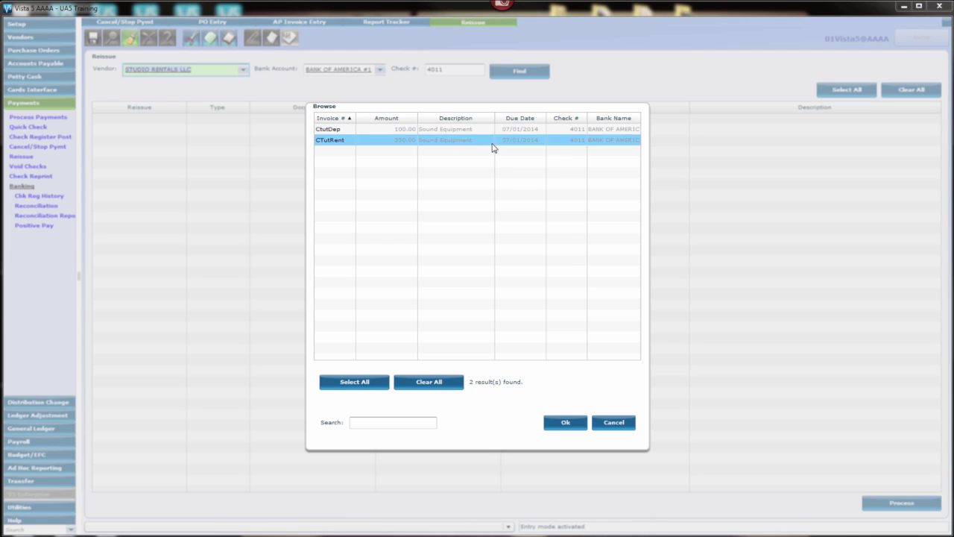
pyautogui.click(564, 423)
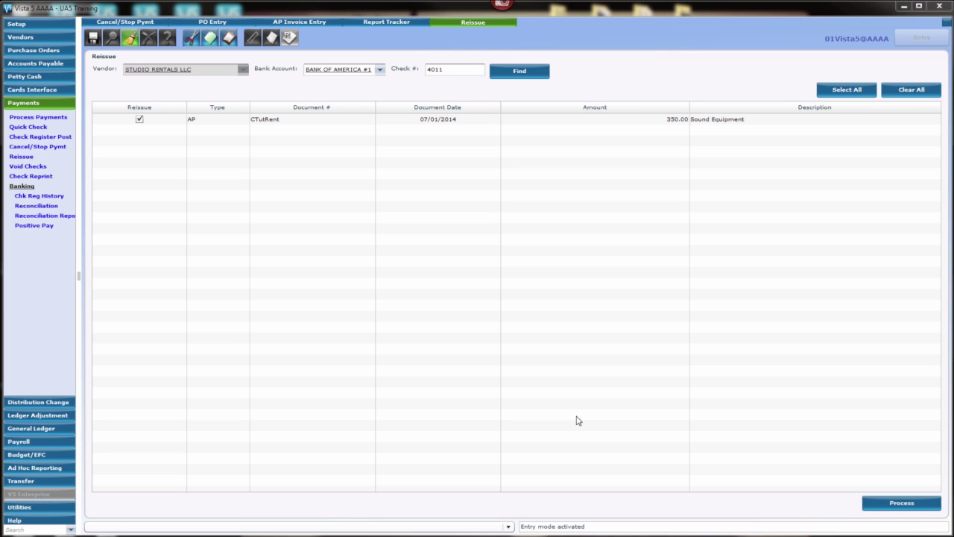
pyautogui.click(886, 507)
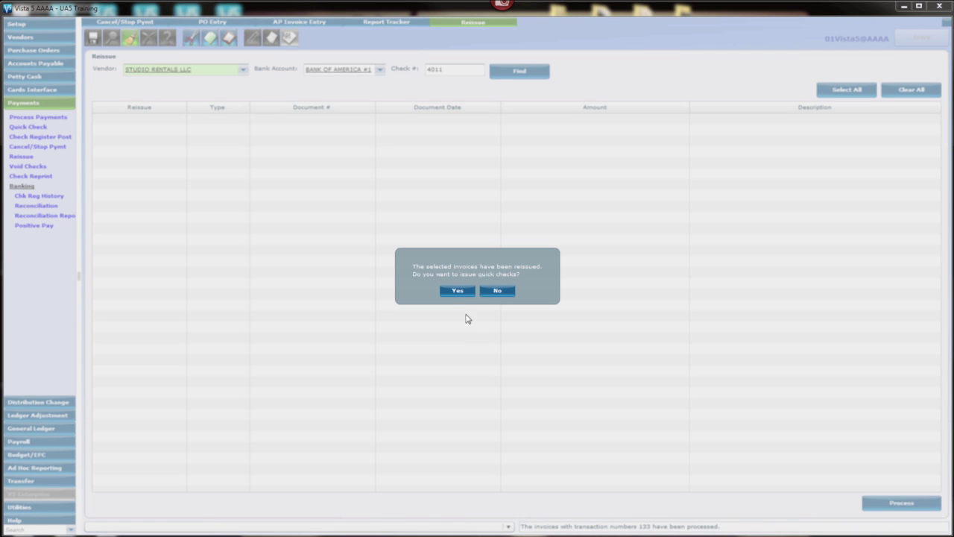
# Accept issuing quick check 4012 for 350.00 to STUDIO RENTALS LLC.
pyautogui.click(458, 291)
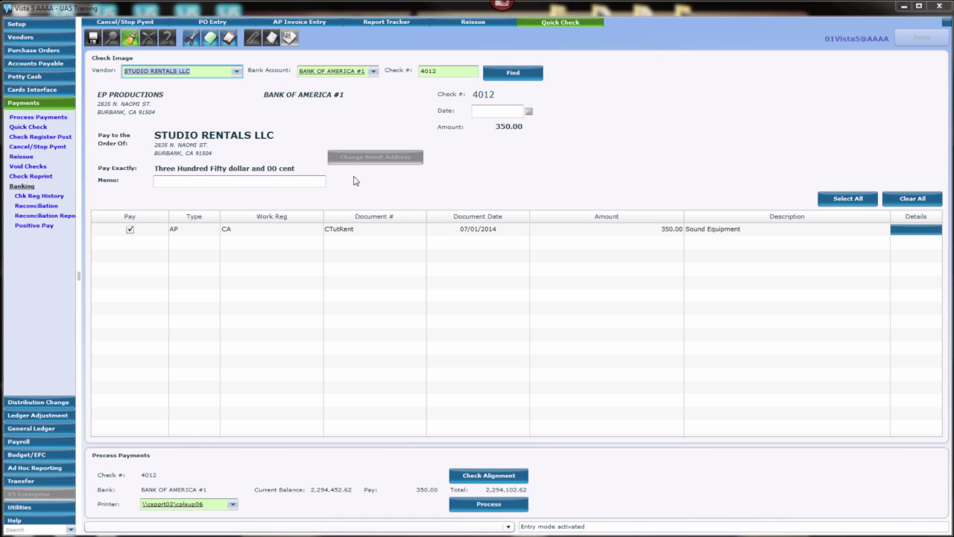
# Show the Check Register Post action choices for check 2024, then go to Void Checks.
pyautogui.click(63, 138)
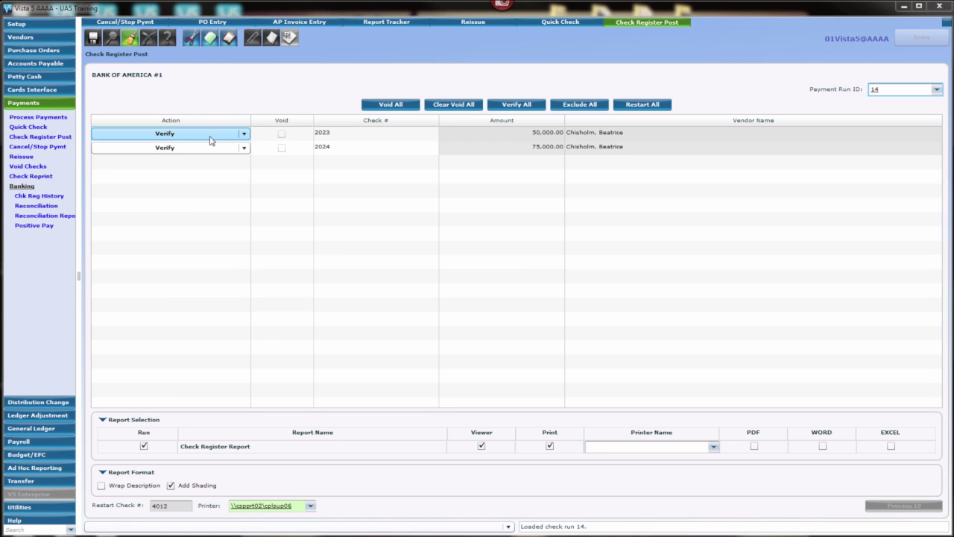
pyautogui.click(248, 153)
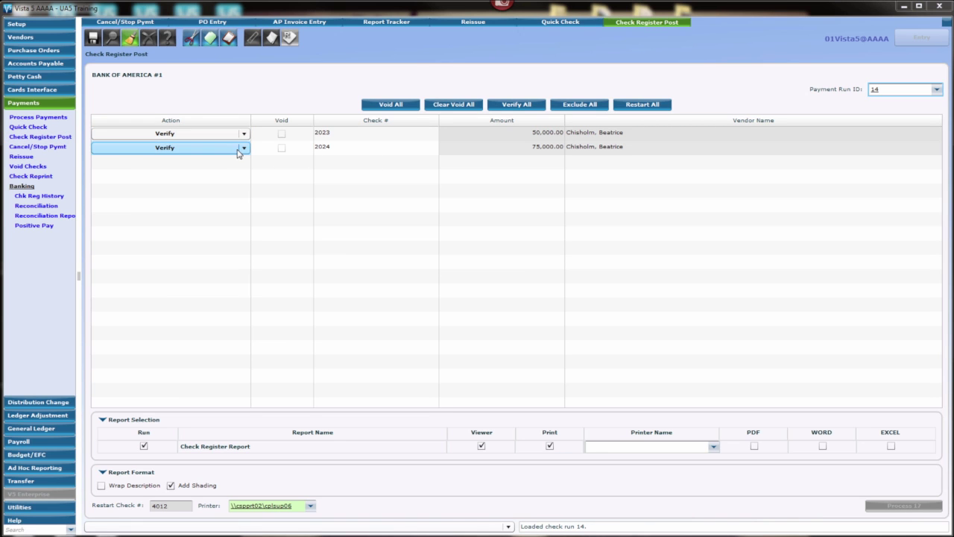
pyautogui.click(242, 148)
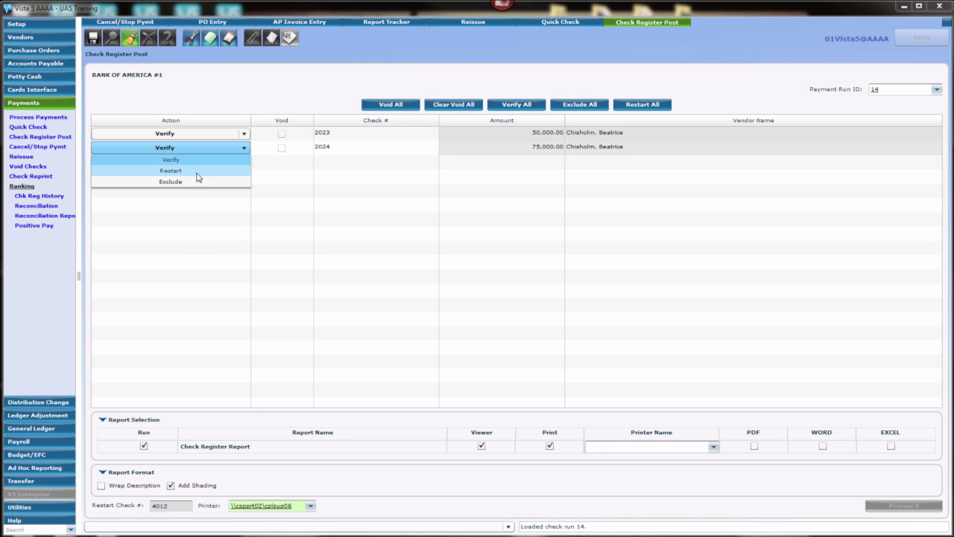
pyautogui.click(34, 166)
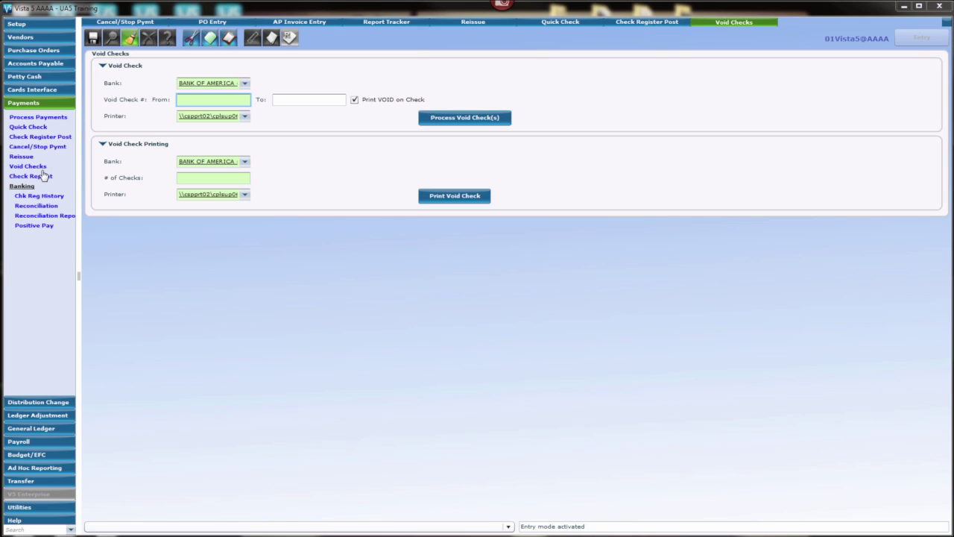